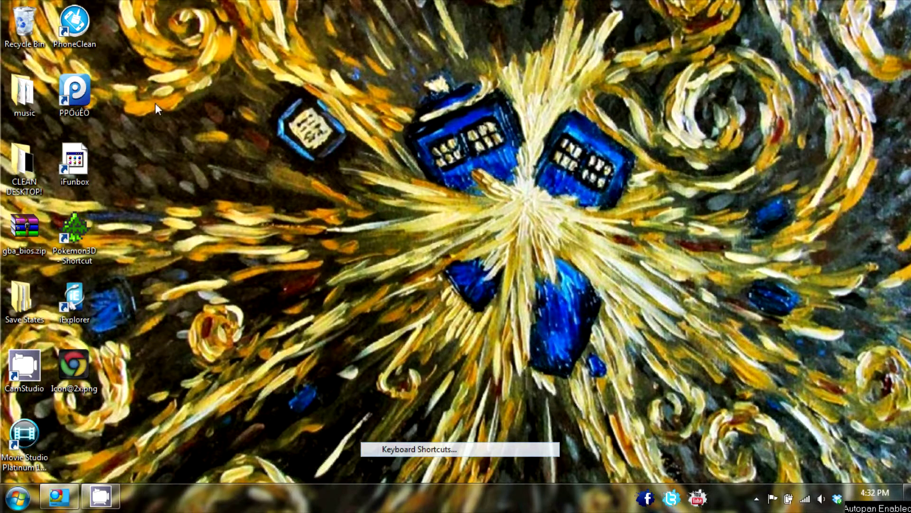
Step: Start PP助手 from its PPOuEO desktop shortcut
left_click(86, 92)
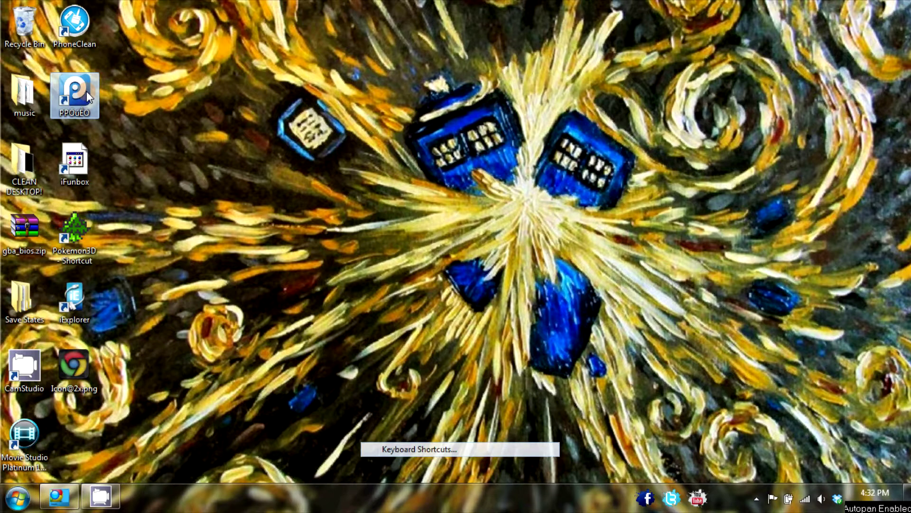
double_click(85, 91)
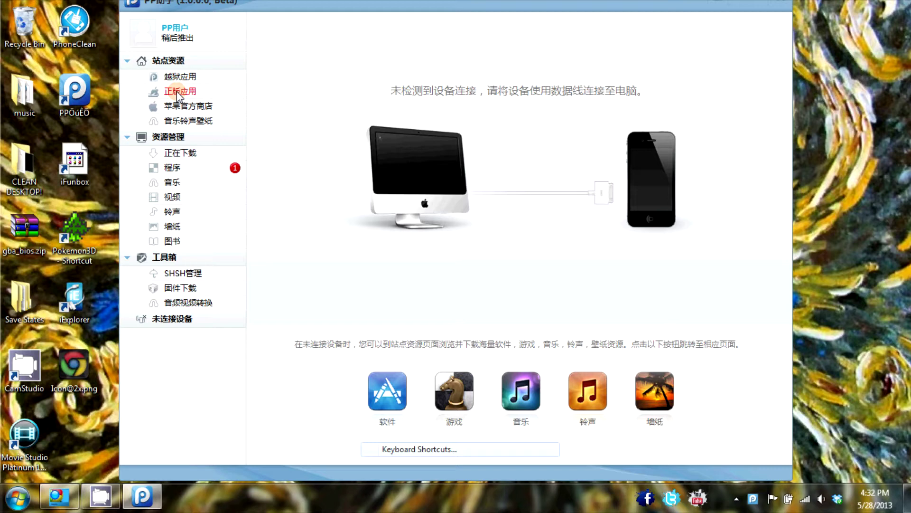
Step: Open the PP浏览器 detail page from the 正版应用 store's 装机必备 list
left_click(177, 91)
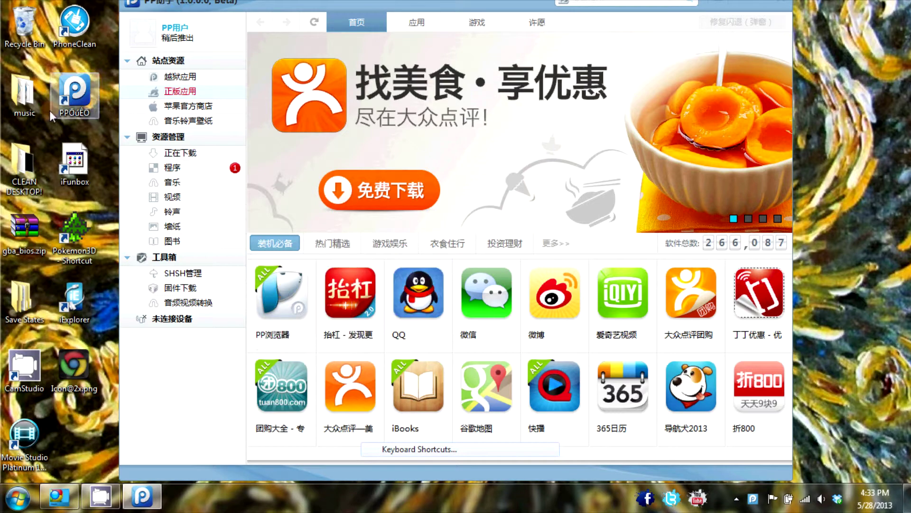
mouse_move(282, 292)
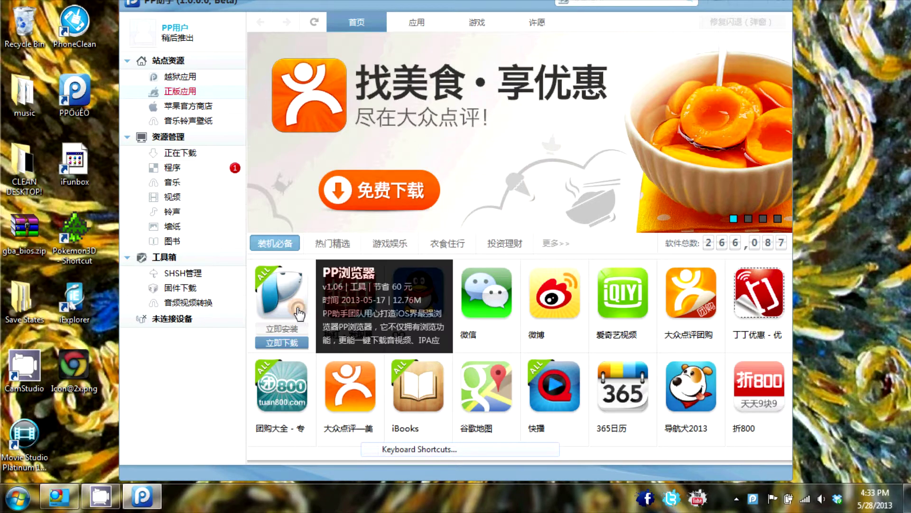
left_click(275, 295)
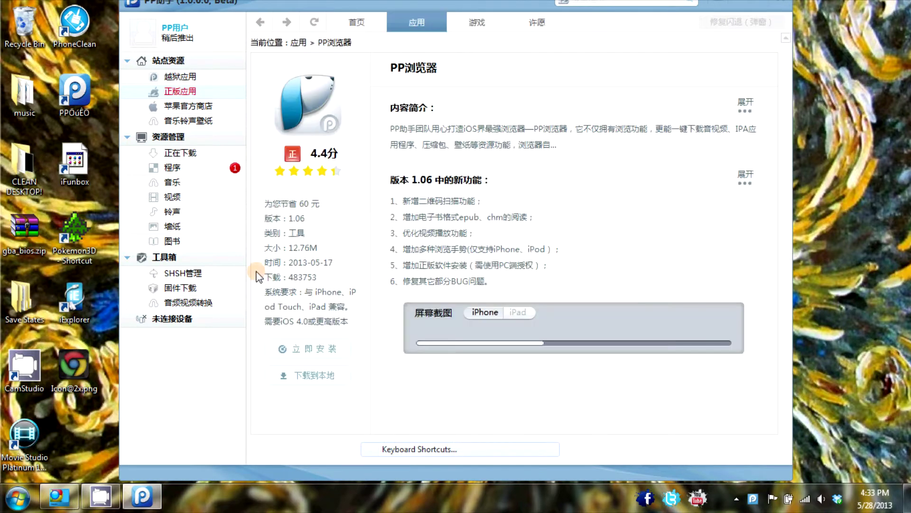
Step: Search the store for 'pp', download PP浏览器 1.06, and view active downloads
left_click_drag(403, 4, 380, 42)
left_click(572, 41)
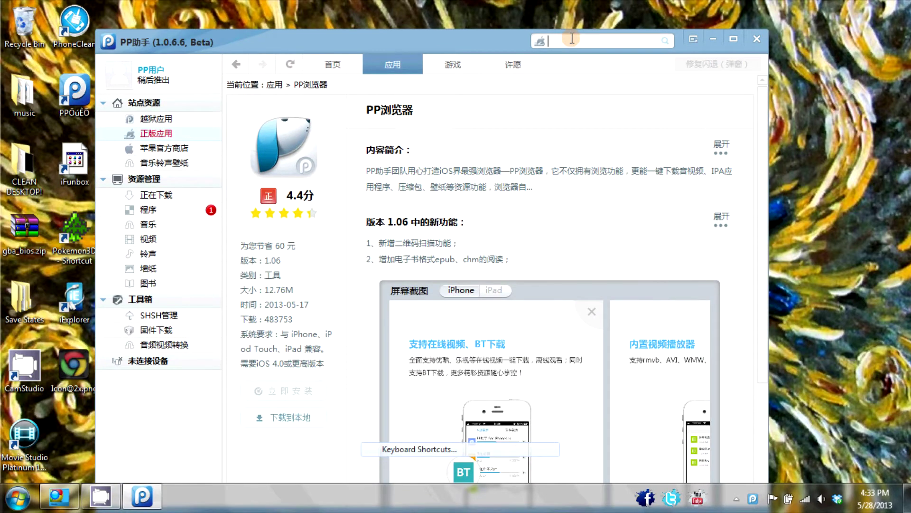
type("pp")
key("Return")
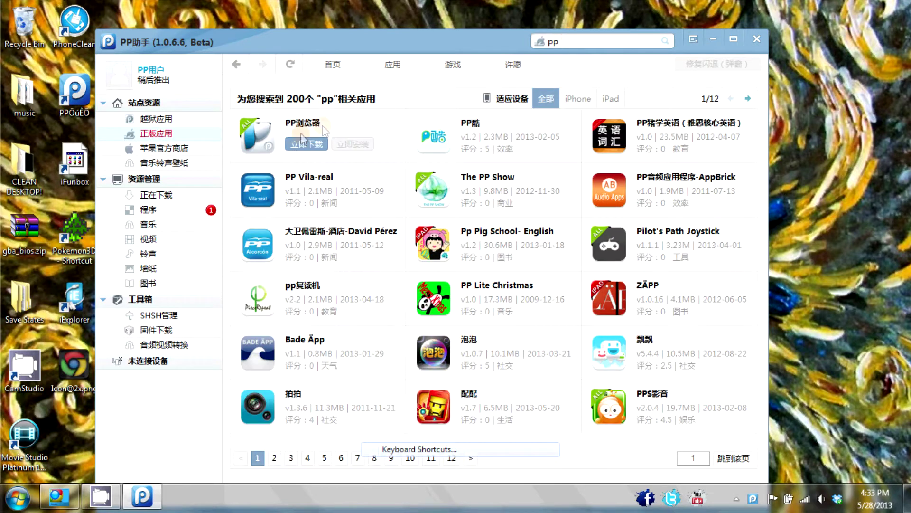
left_click(310, 146)
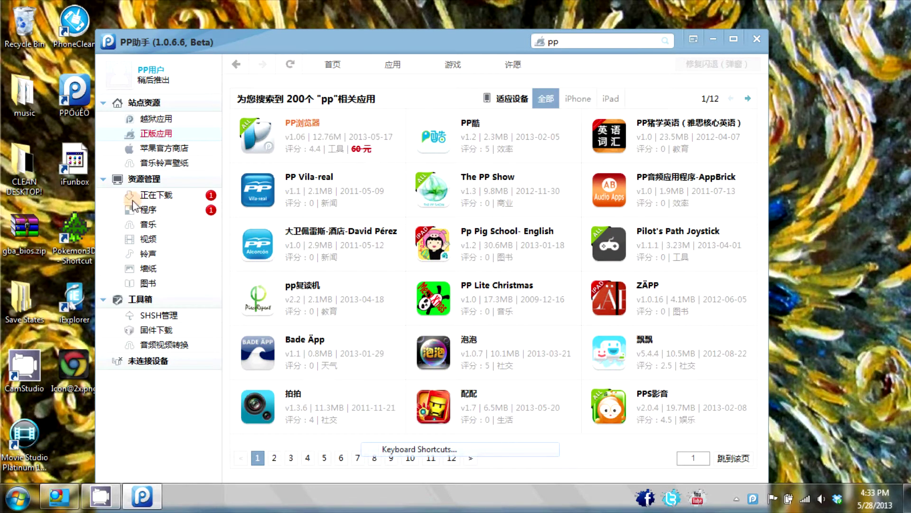
left_click(156, 194)
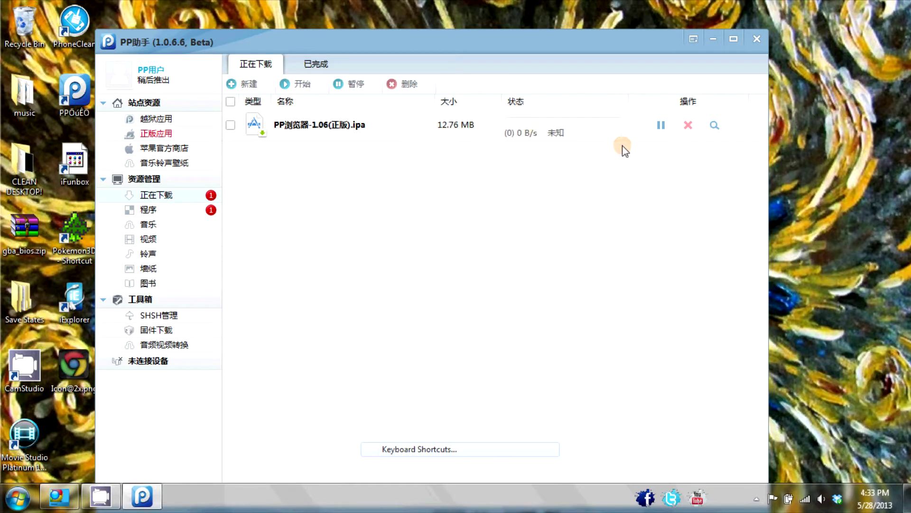
Step: Delete the PP浏览器 download entry and show the iPhone's app list (程序)
left_click(691, 128)
left_click(385, 260)
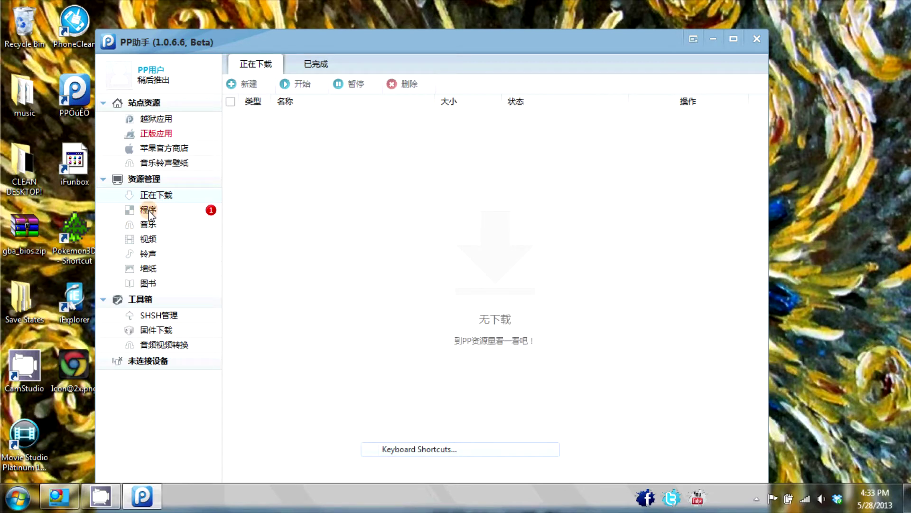
left_click(149, 210)
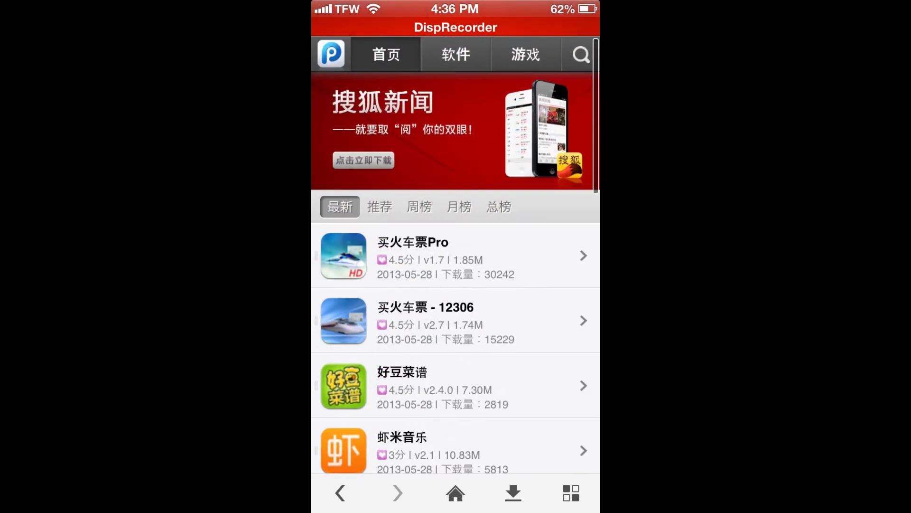
Step: Return to the PP浏览器 start page, browse its shortcut pages, and open the 正版应用 site
left_click(455, 492)
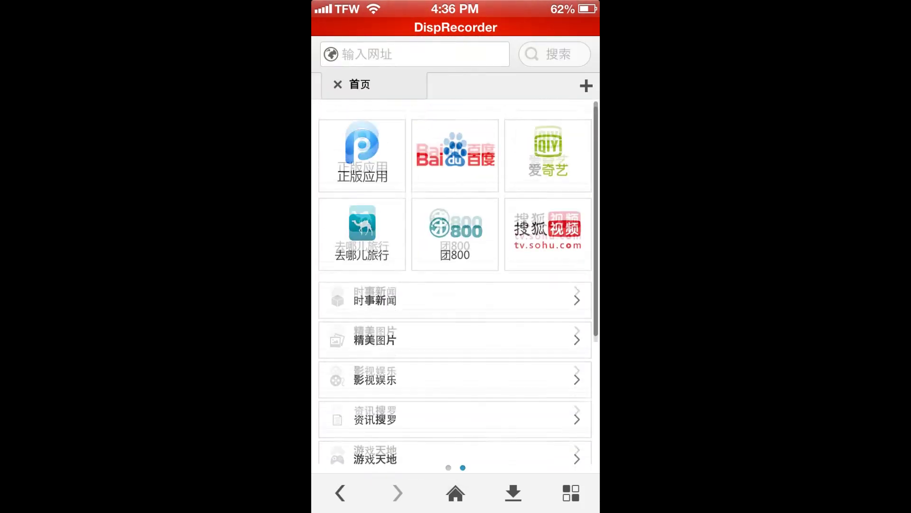
left_click_drag(370, 249, 555, 249)
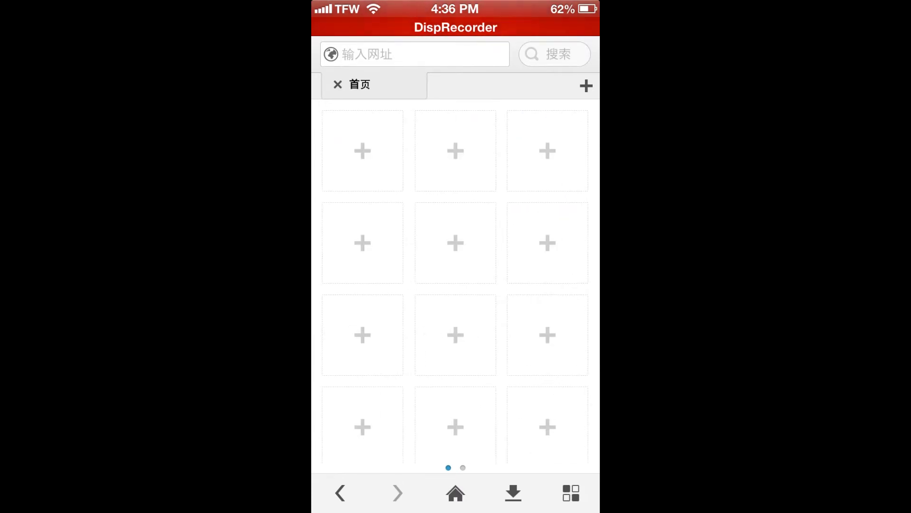
left_click_drag(555, 249, 370, 249)
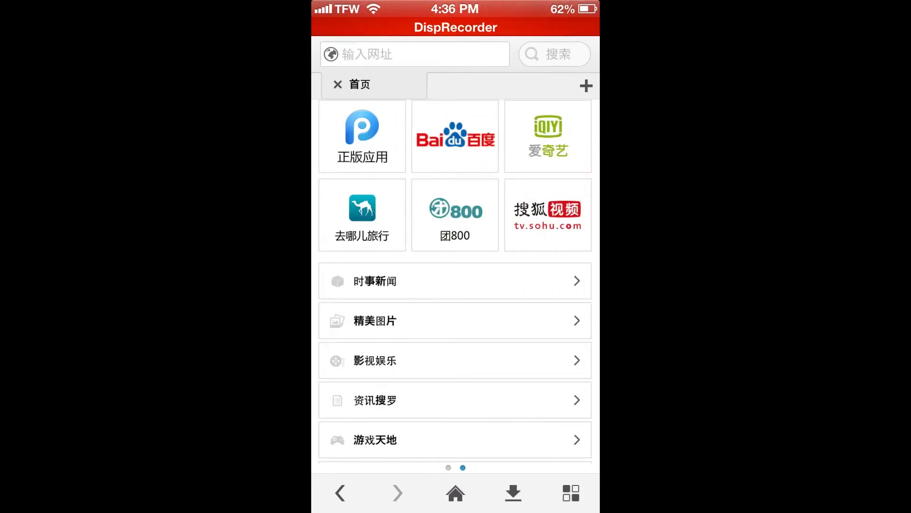
left_click_drag(456, 214, 456, 299)
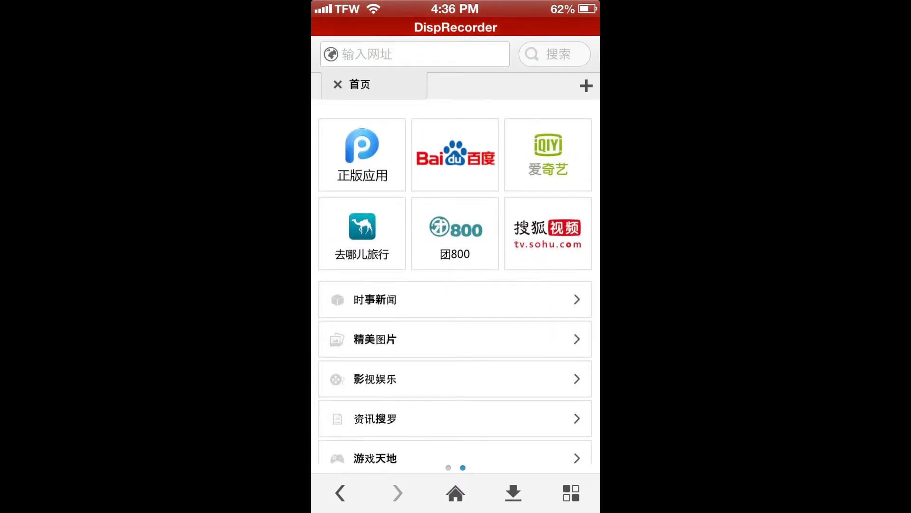
left_click_drag(456, 356, 456, 143)
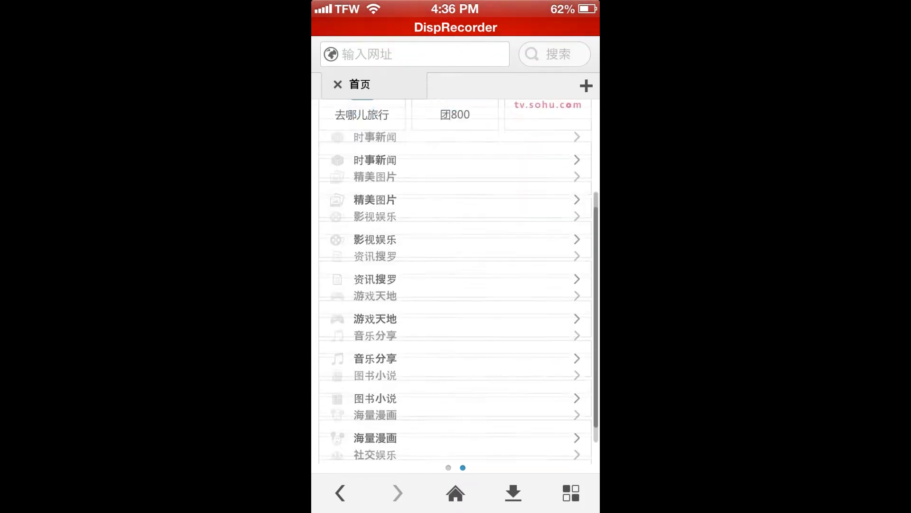
left_click_drag(455, 178, 455, 284)
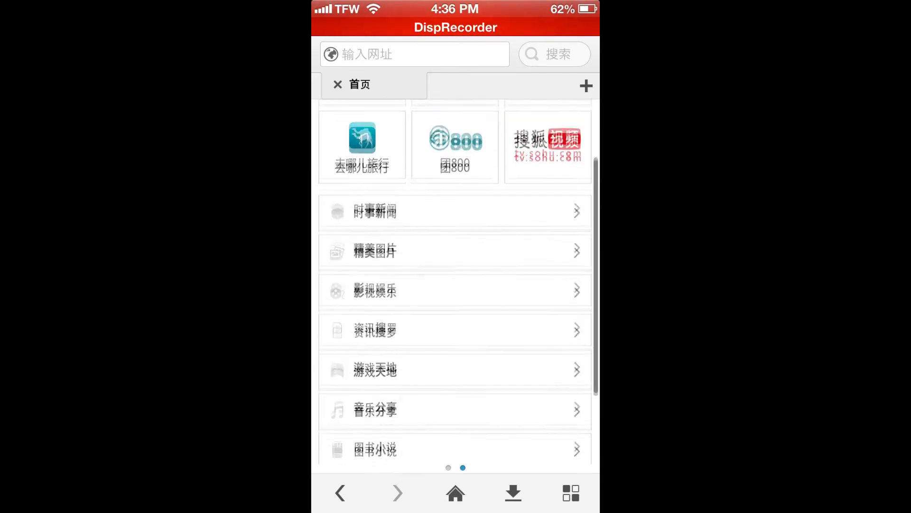
left_click_drag(455, 320, 455, 214)
left_click_drag(456, 178, 455, 334)
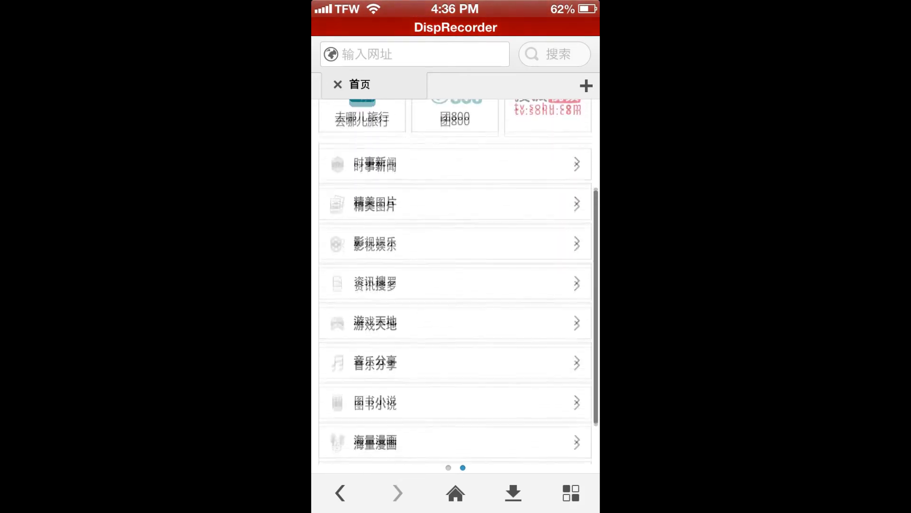
left_click_drag(455, 178, 456, 285)
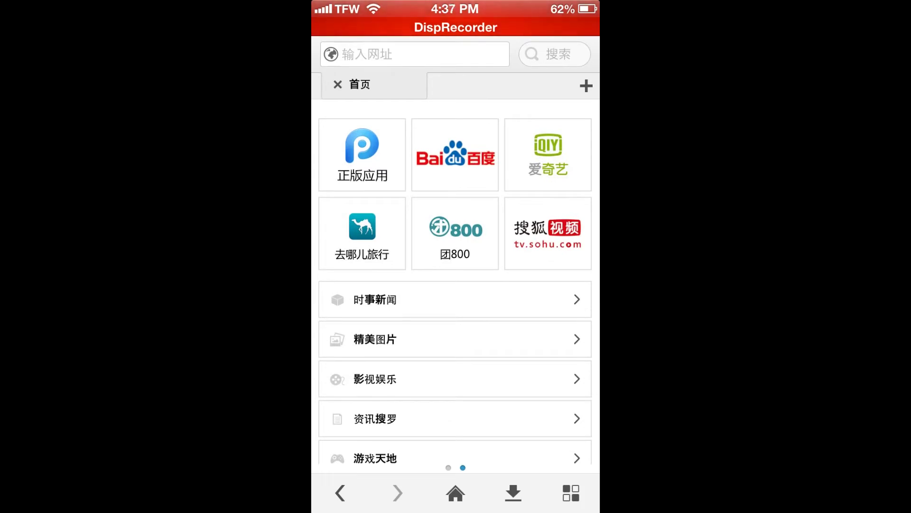
left_click(362, 156)
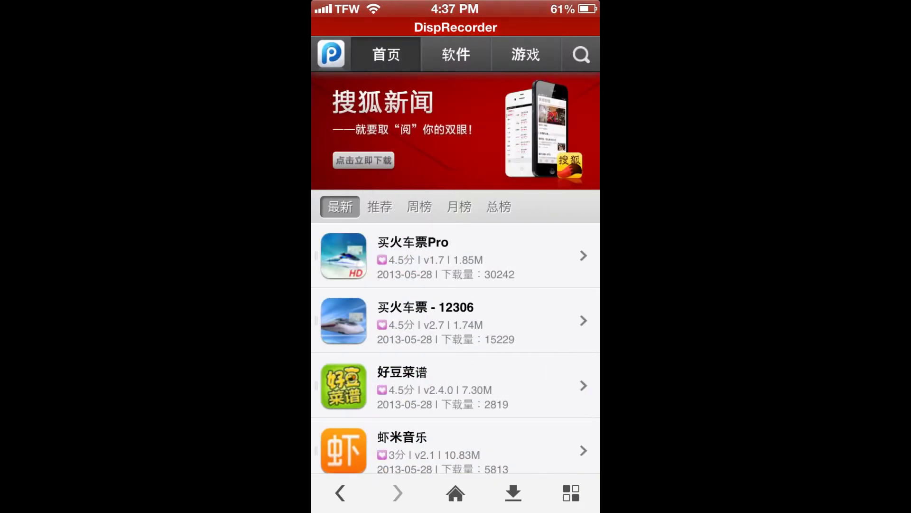
scroll(456, 285, "down", 10)
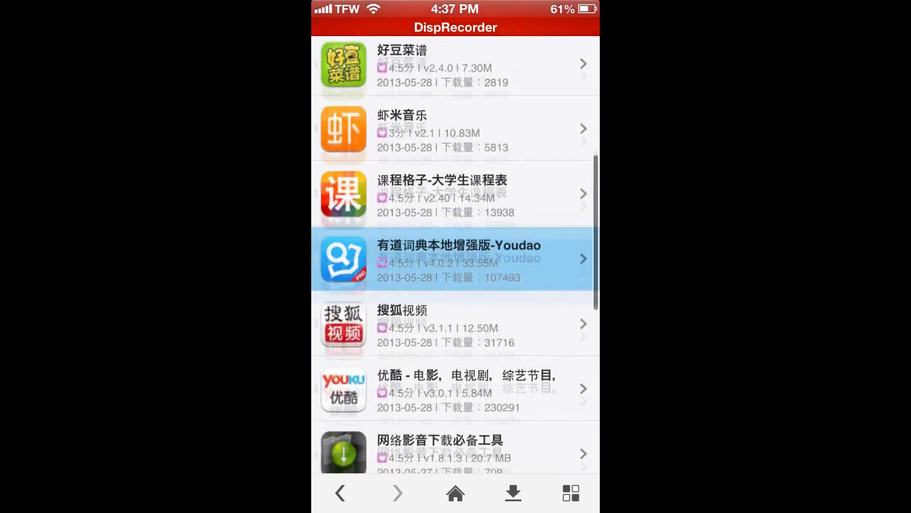
scroll(456, 284, "down", 5)
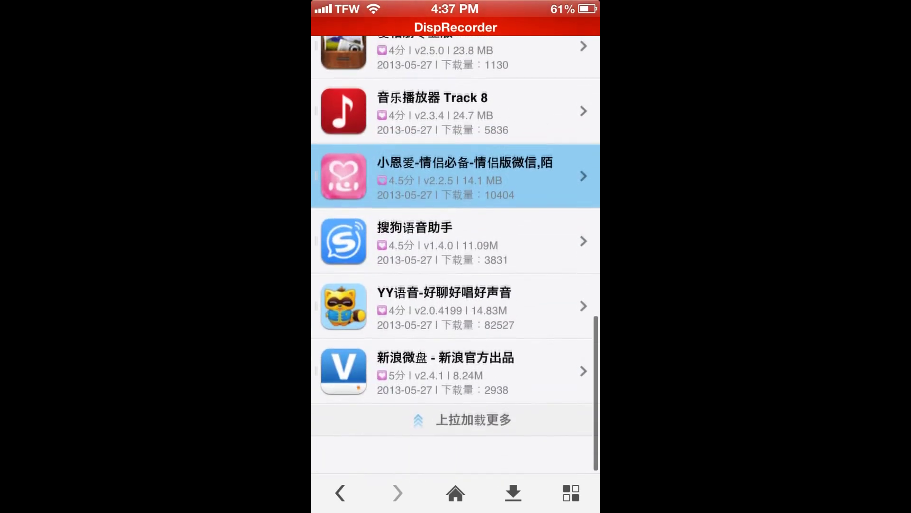
scroll(456, 284, "up", 10)
scroll(455, 285, "up", 10)
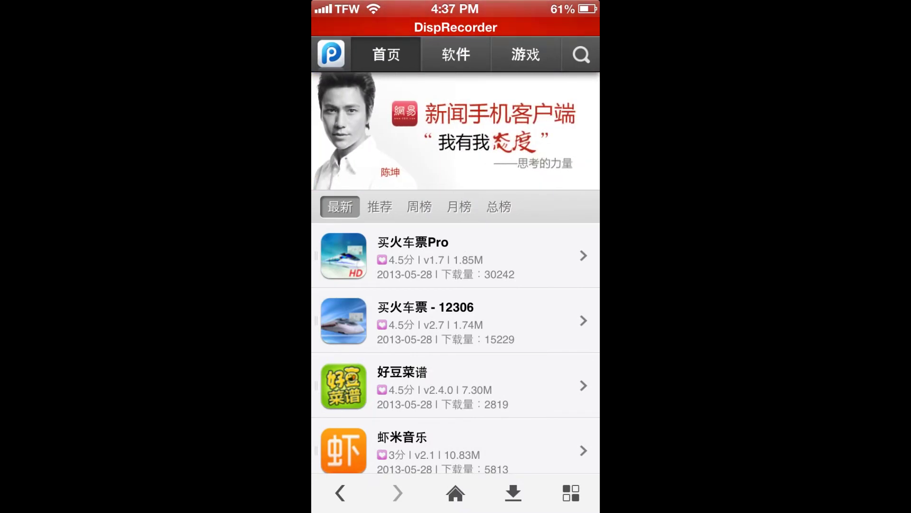
Step: Open the store's app search field, then exit PP浏览器 to the home screen
left_click(581, 55)
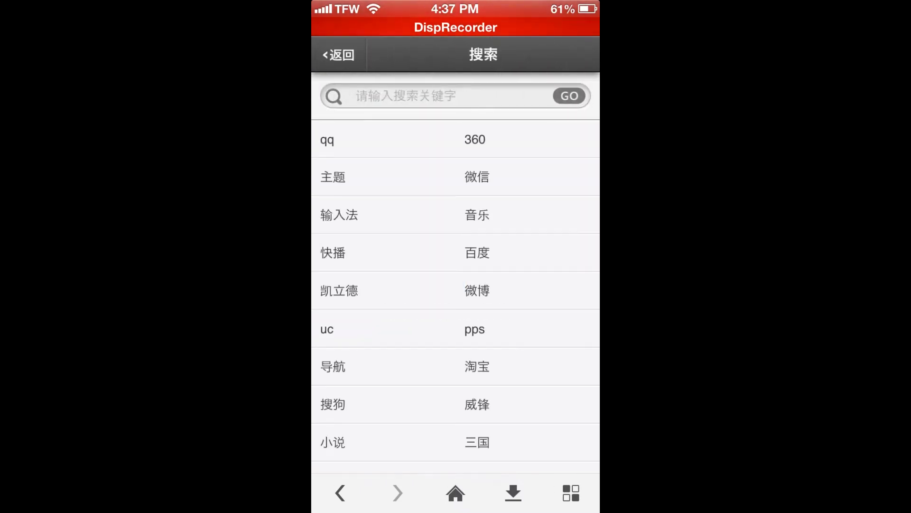
left_click(449, 96)
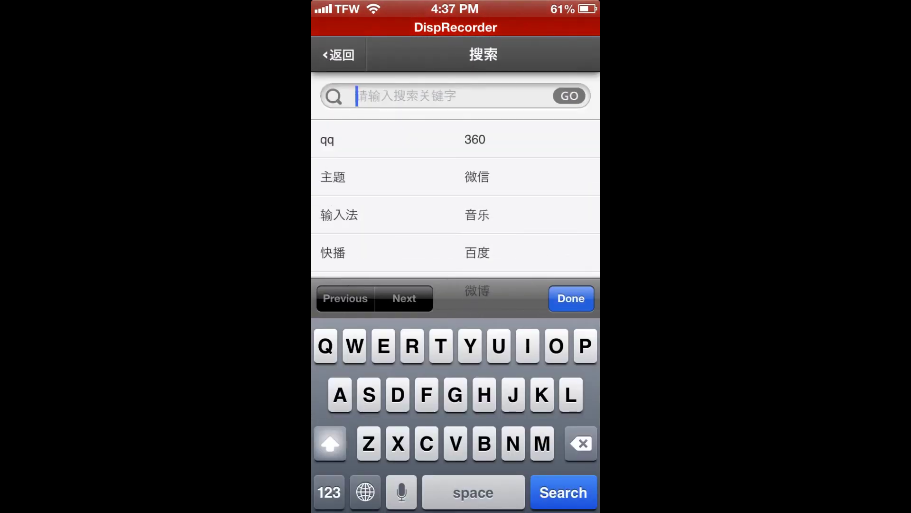
key("super")
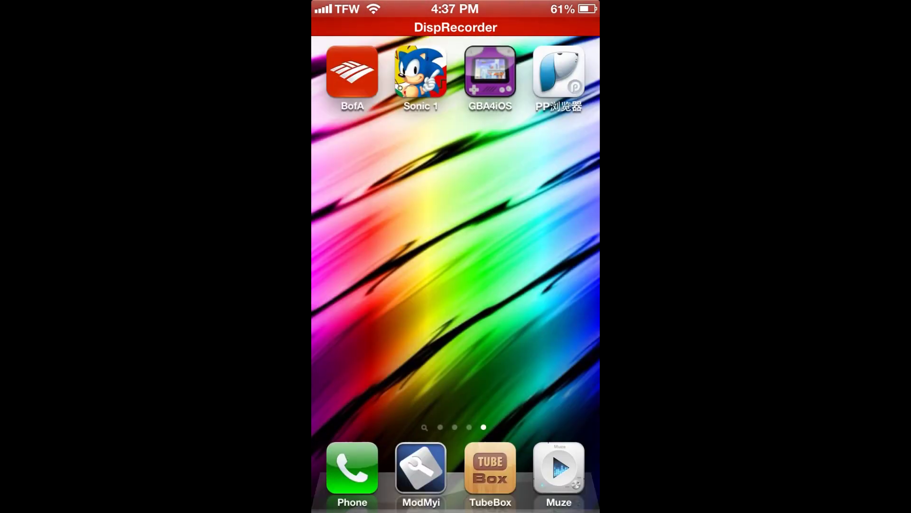
Step: Swipe to the next home screen page and launch the App Store
left_click_drag(555, 235, 356, 235)
left_click_drag(556, 235, 356, 235)
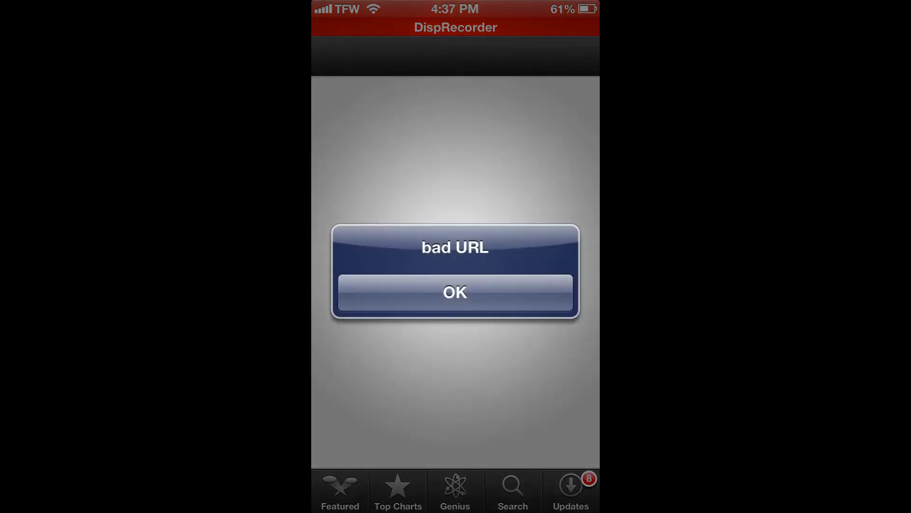
Step: Confirm Cut the Rope: Time Travel costs $0.99 in Top Charts, then return to the PP浏览器 home page
left_click(456, 295)
left_click(398, 489)
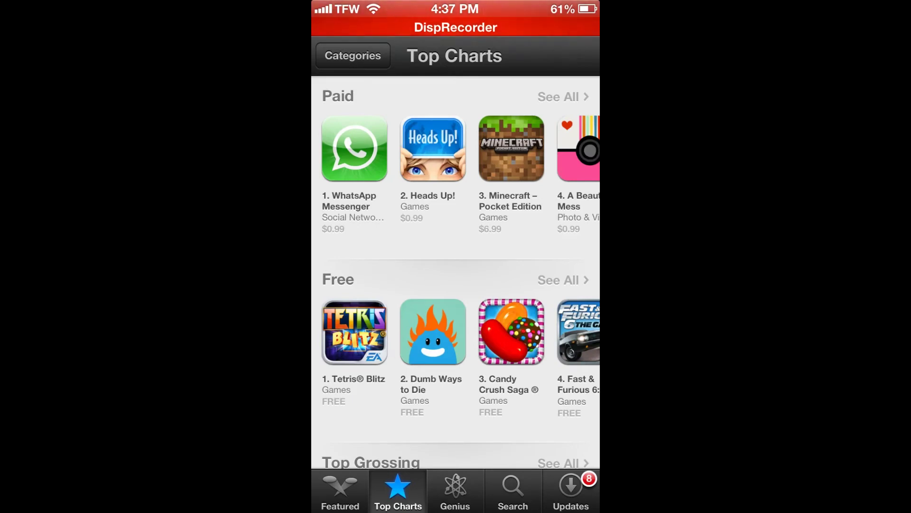
scroll(455, 171, "right", 8)
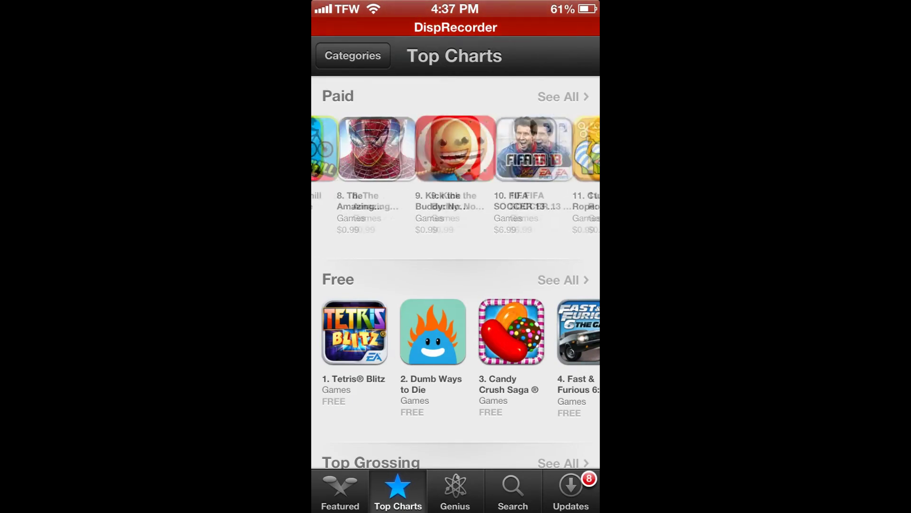
scroll(456, 171, "right", 8)
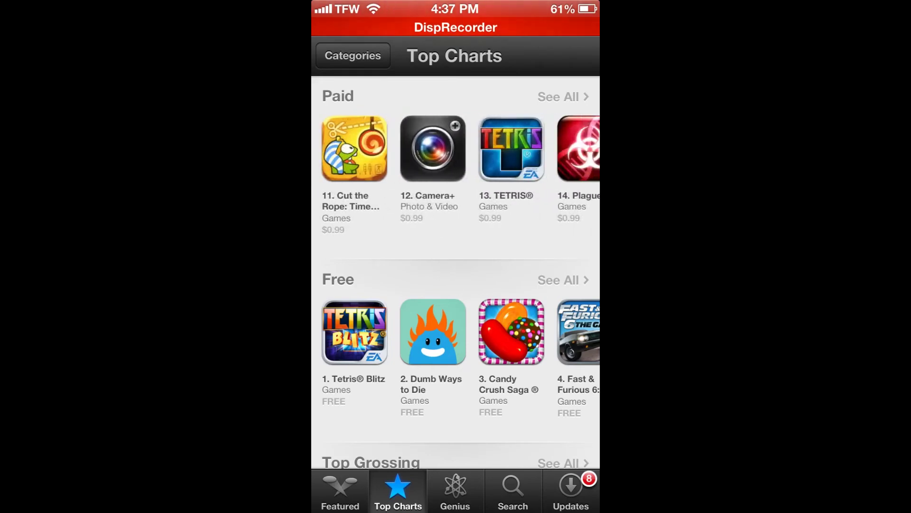
left_click(355, 148)
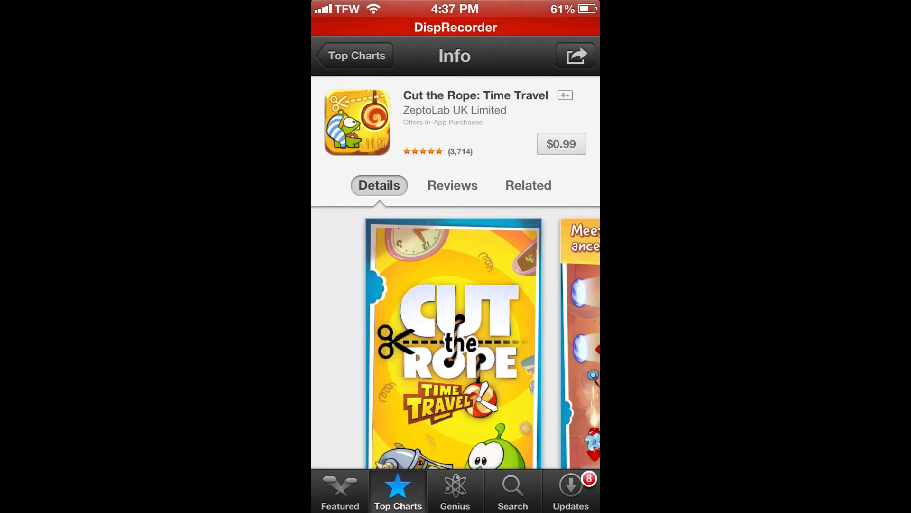
left_click_drag(455, 285, 455, 313)
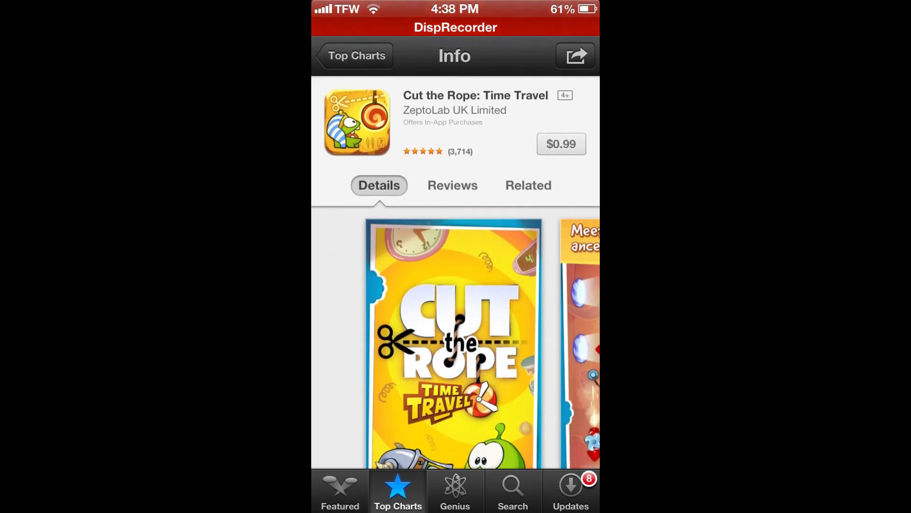
left_click(356, 55)
left_click(355, 148)
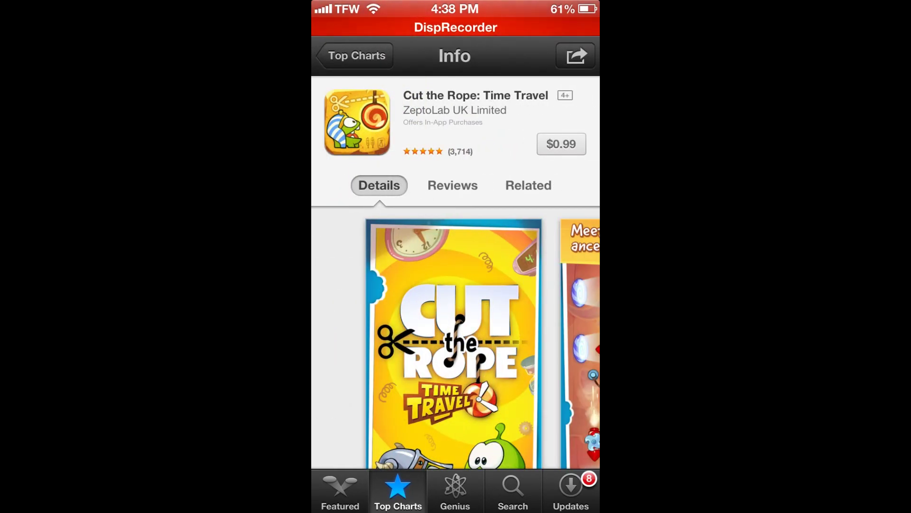
key("super")
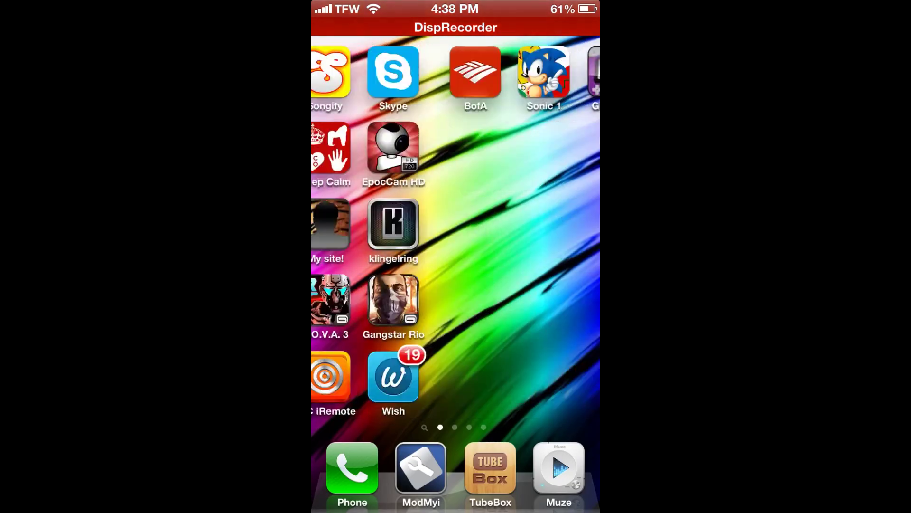
left_click_drag(556, 235, 356, 235)
Step: Search PP浏览器 for 'Cut the rope time travle' and view the results
left_click(555, 79)
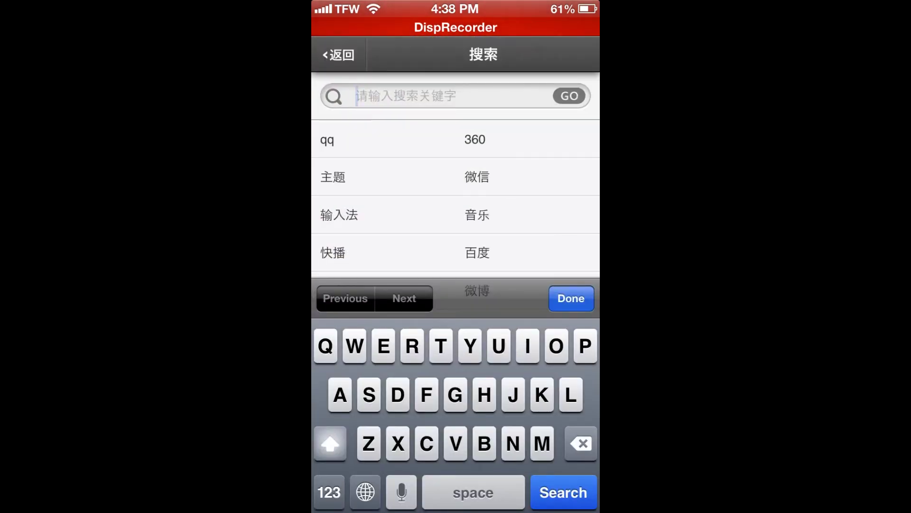
type("Cut")
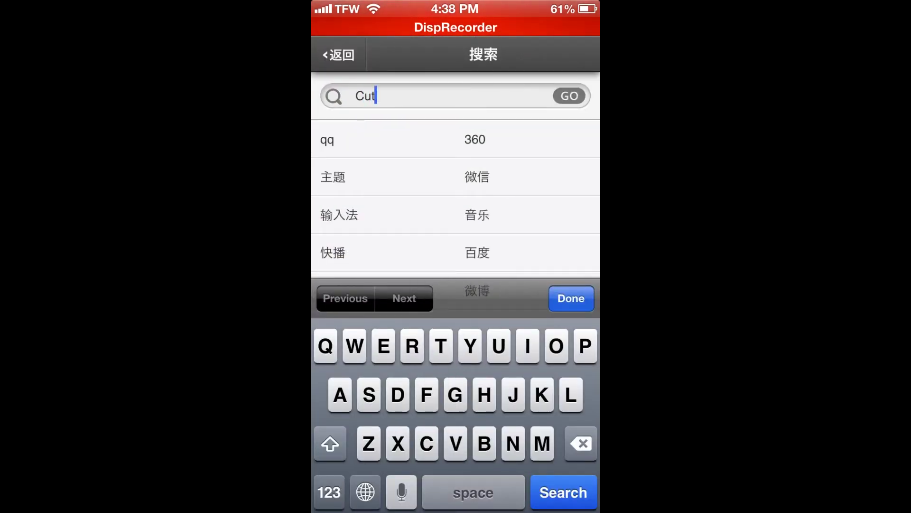
type(" the r")
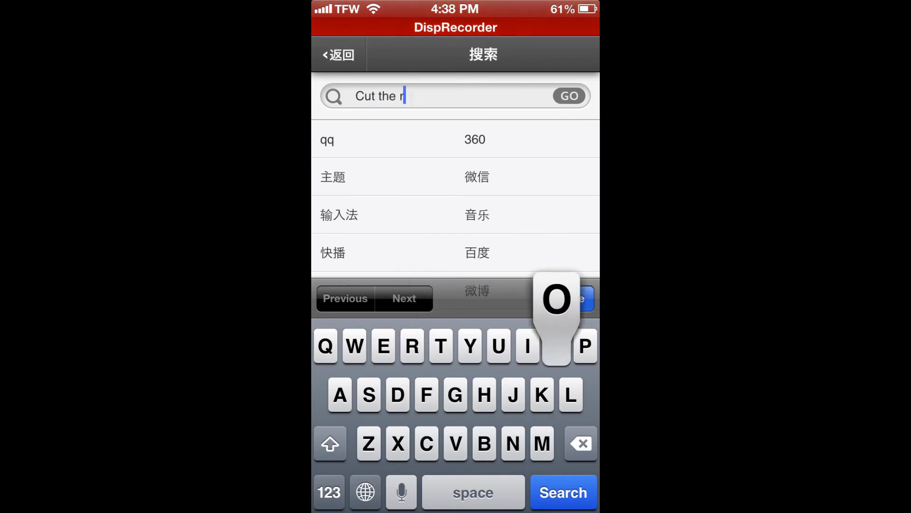
type("ope time")
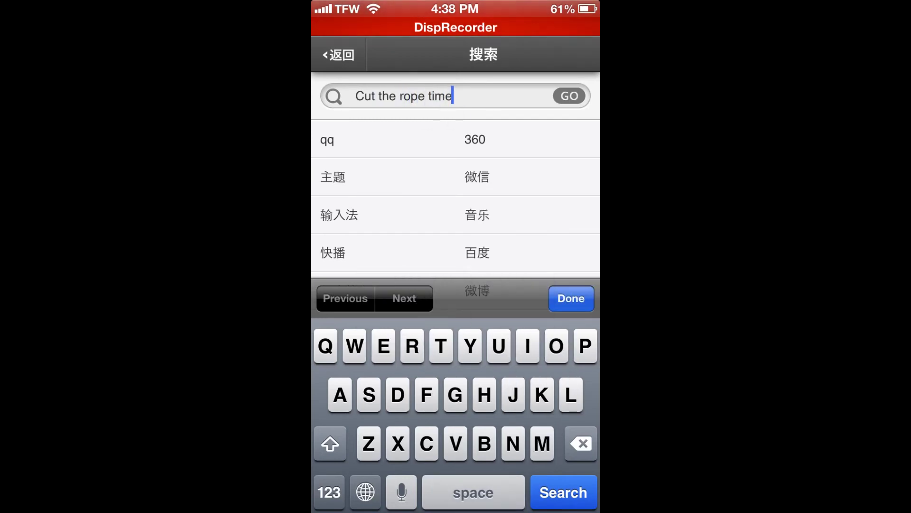
type(" travl")
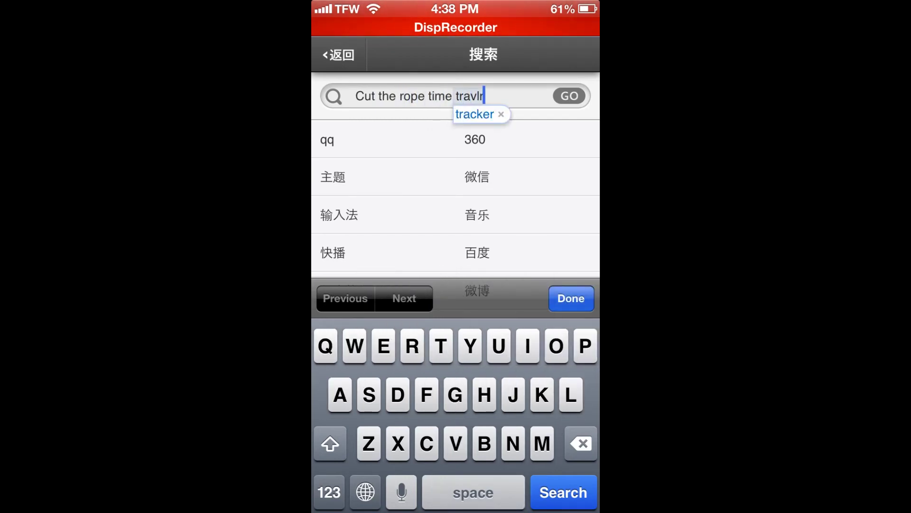
type("e")
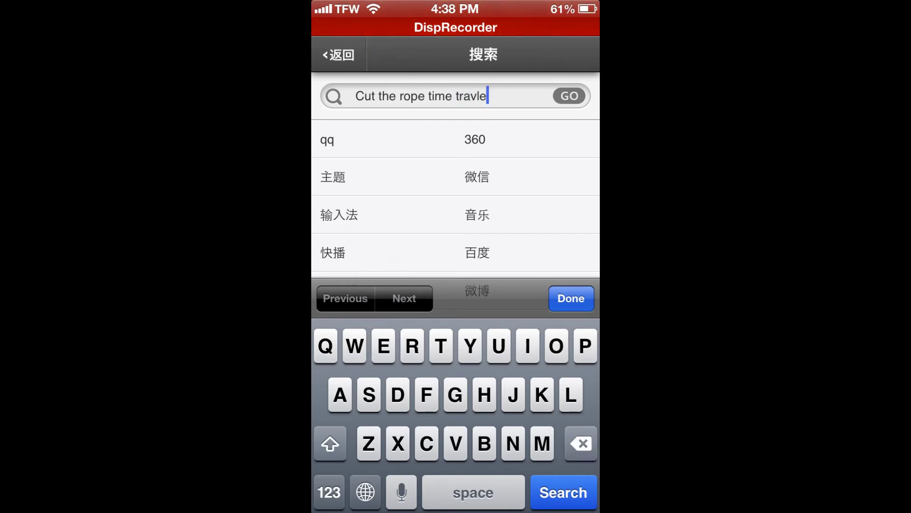
left_click(563, 492)
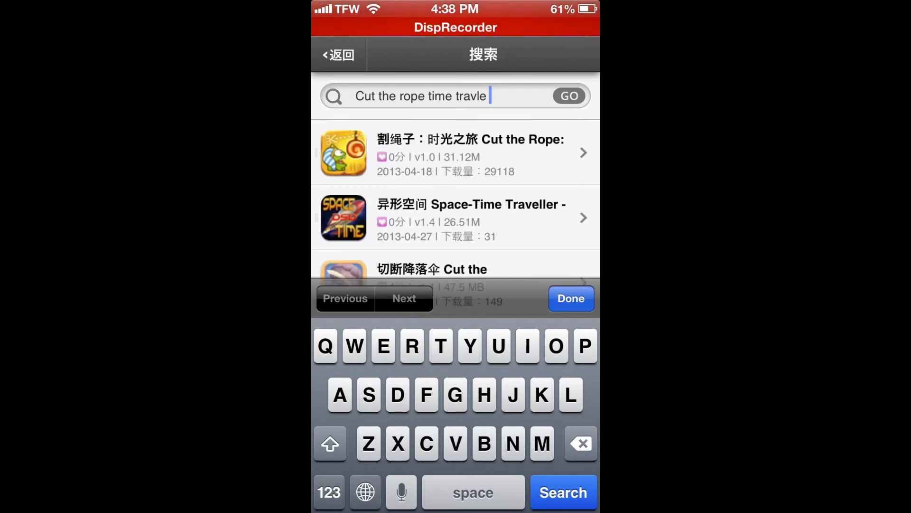
left_click(571, 298)
Step: Download the 割绳子：时光之旅 .ipa, confirm 确定, and open the download manager
left_click(456, 215)
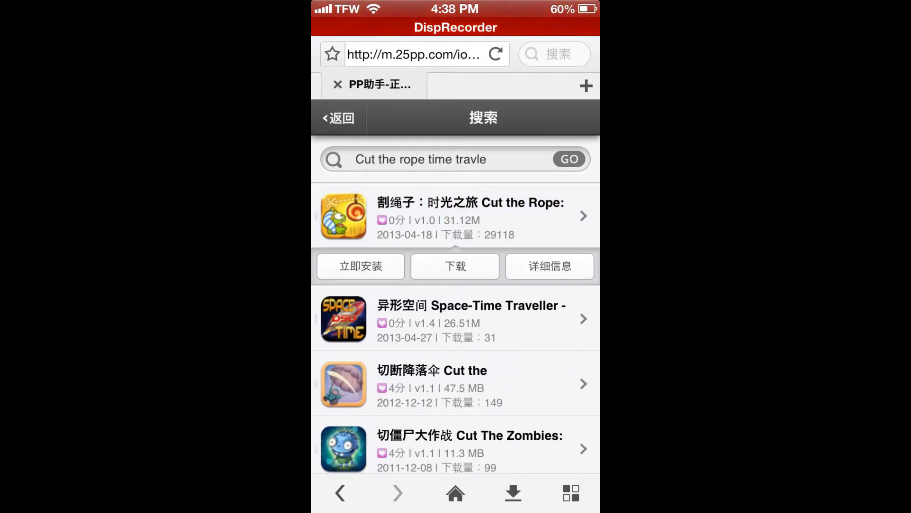
left_click(455, 265)
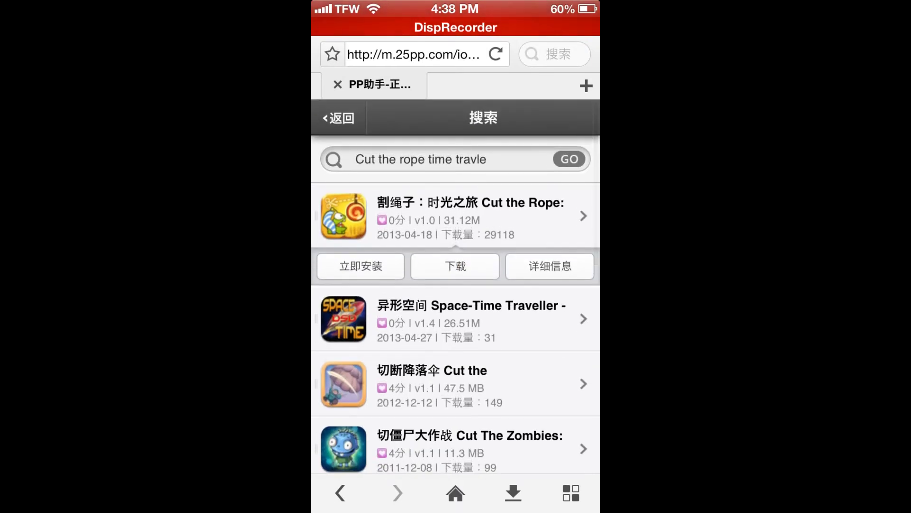
left_click(455, 266)
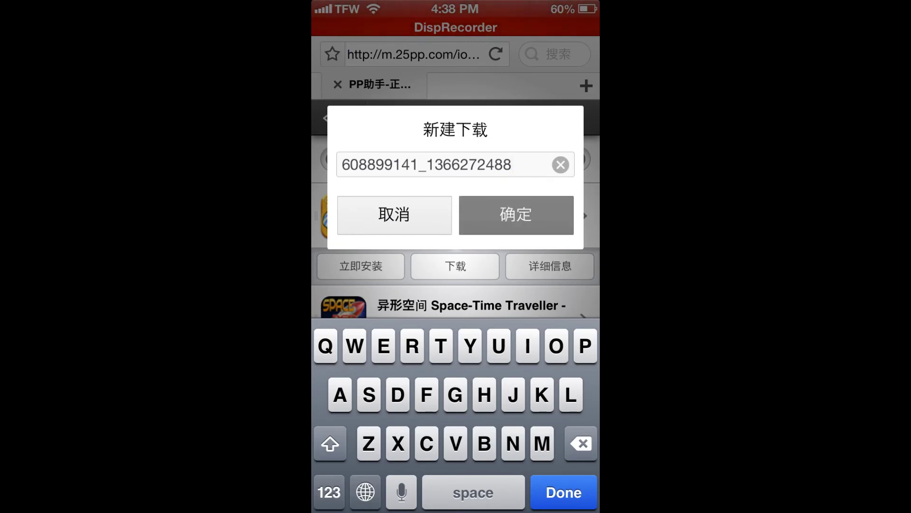
left_click(515, 214)
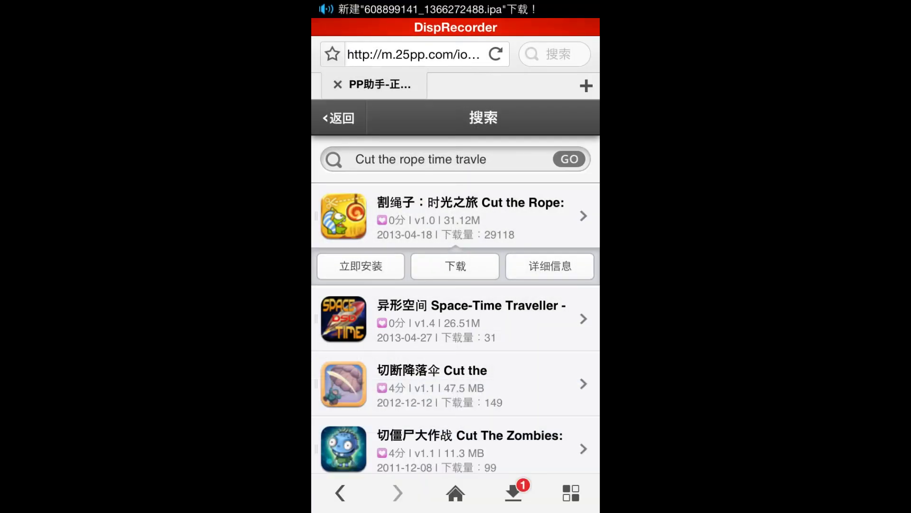
left_click(513, 492)
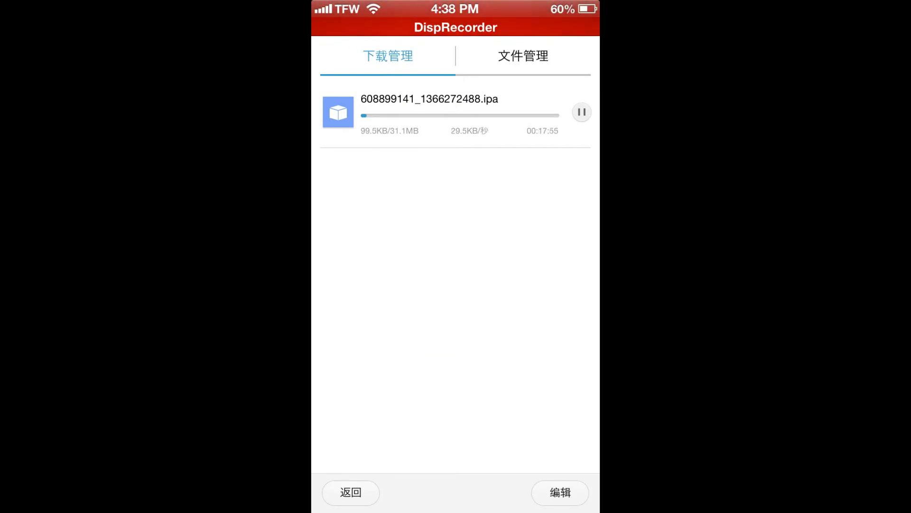
Step: Show the downloaded Cut the Rope .ipa under 文件管理 › 安装包
left_click(560, 492)
left_click(524, 56)
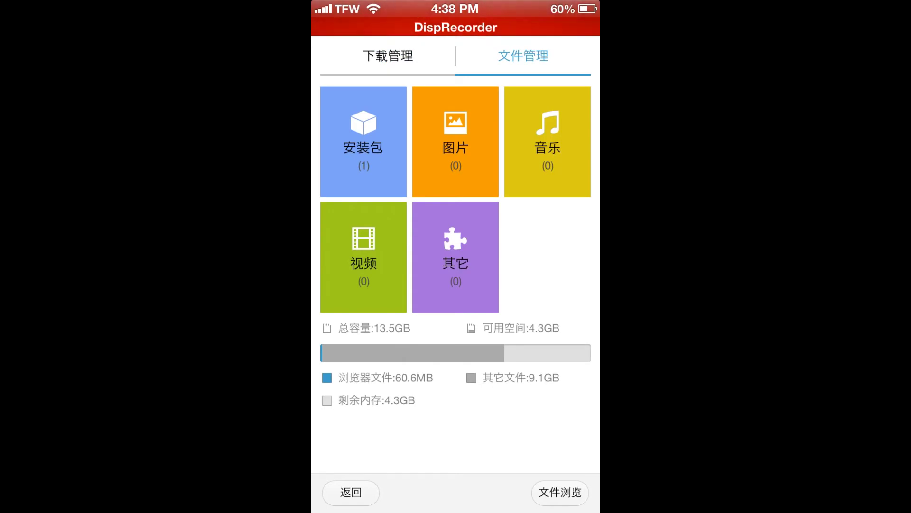
left_click(363, 141)
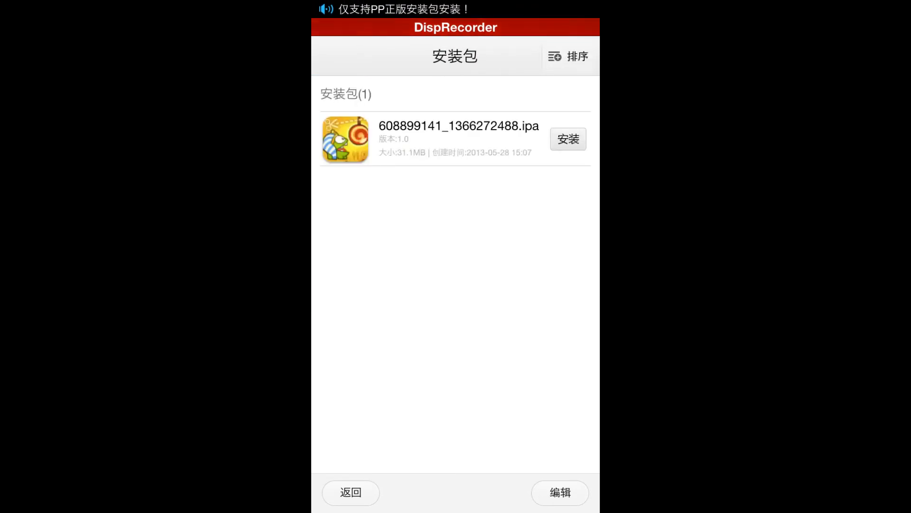
left_click_drag(456, 249, 456, 300)
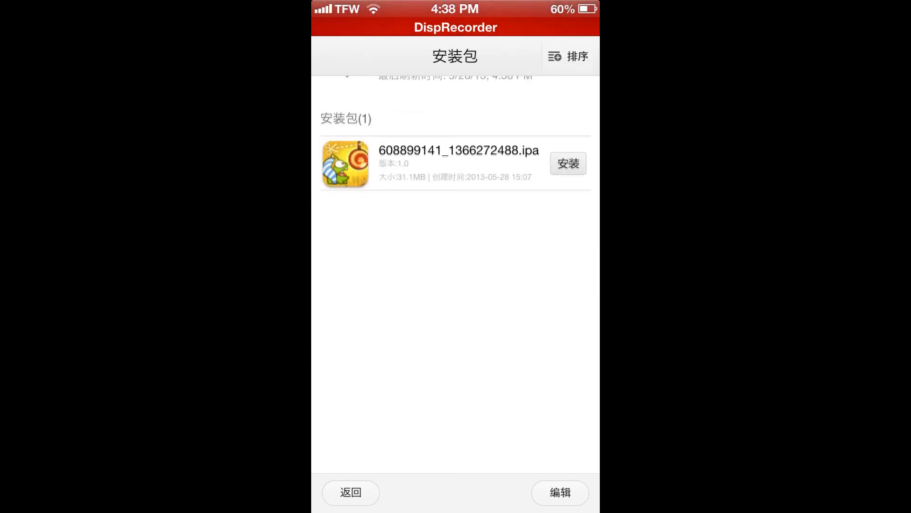
Step: Install the Cut the Rope .ipa and accept the iOS 'Time Travel' install prompt
left_click(568, 139)
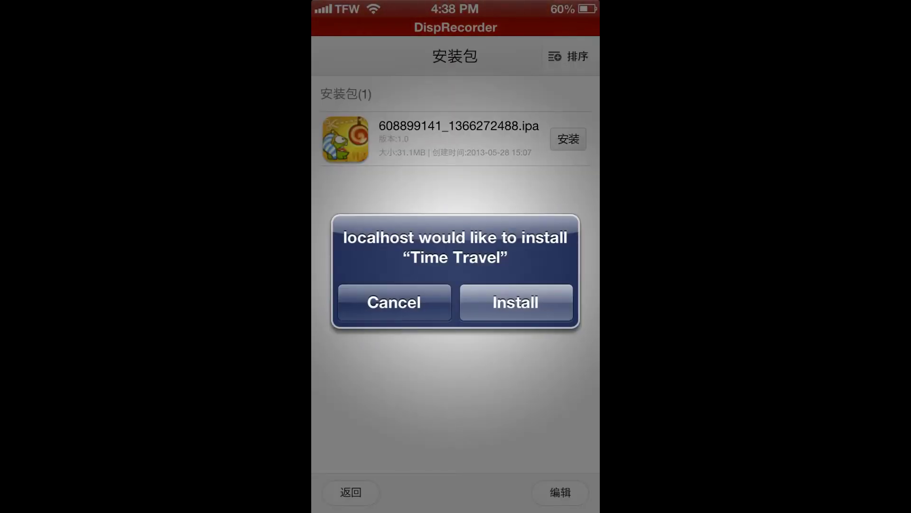
left_click(516, 302)
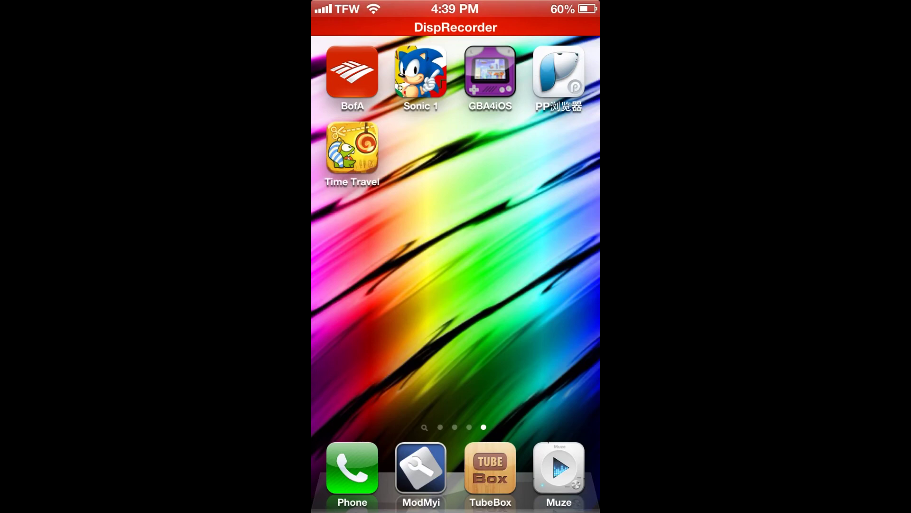
left_click(352, 148)
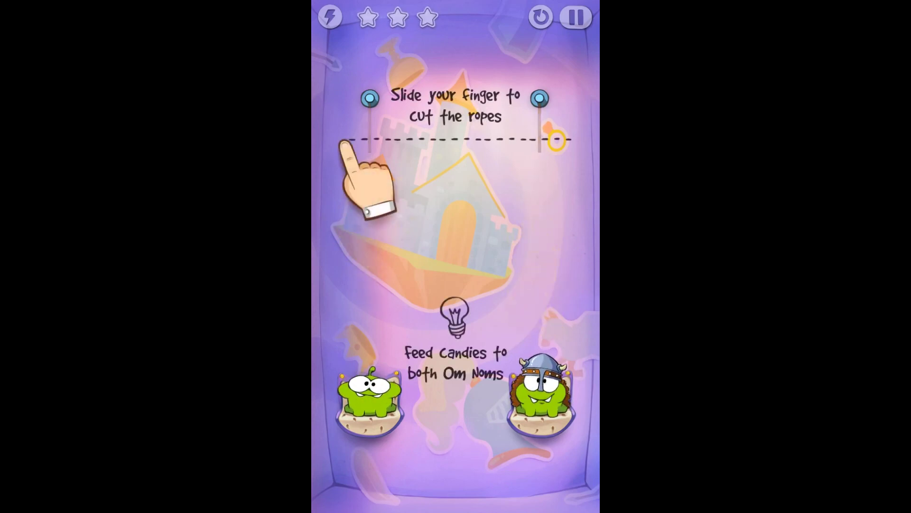
key("super")
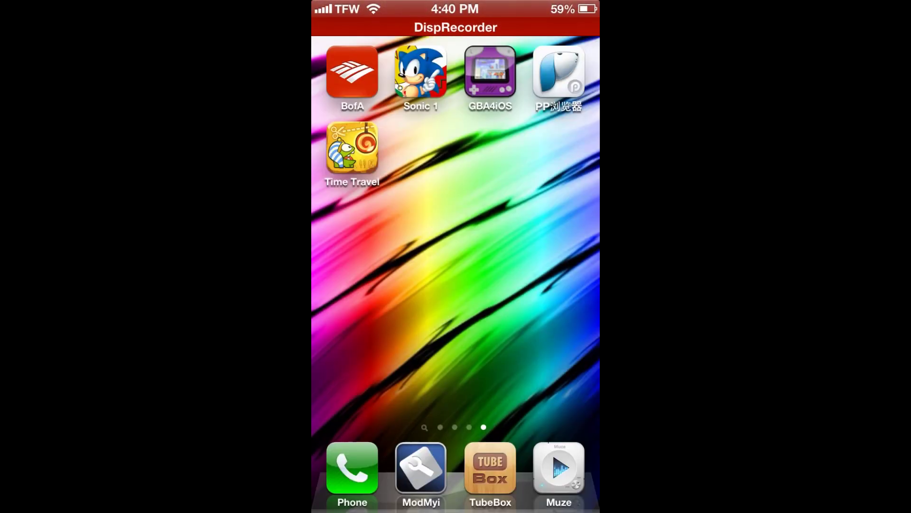
Step: Close Time Travel from the recent-apps switcher and return to the home screen
key("super")
key("super")
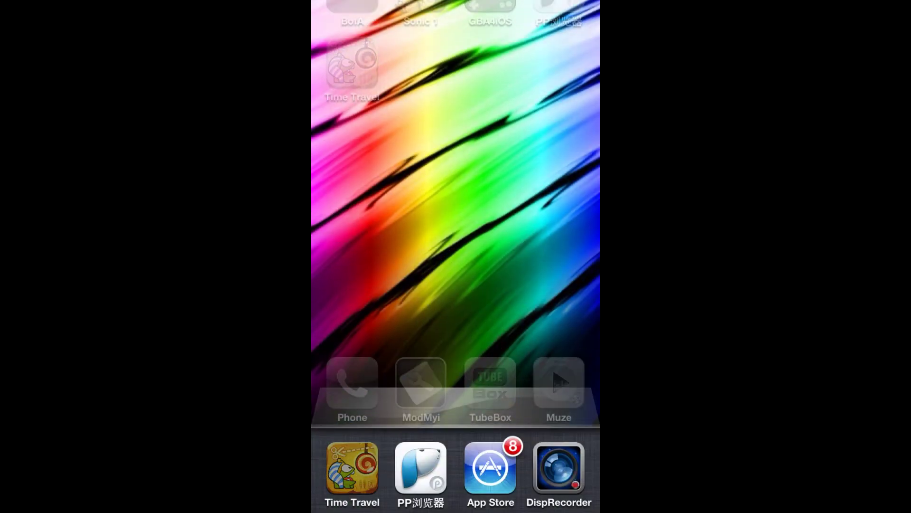
left_click(329, 444)
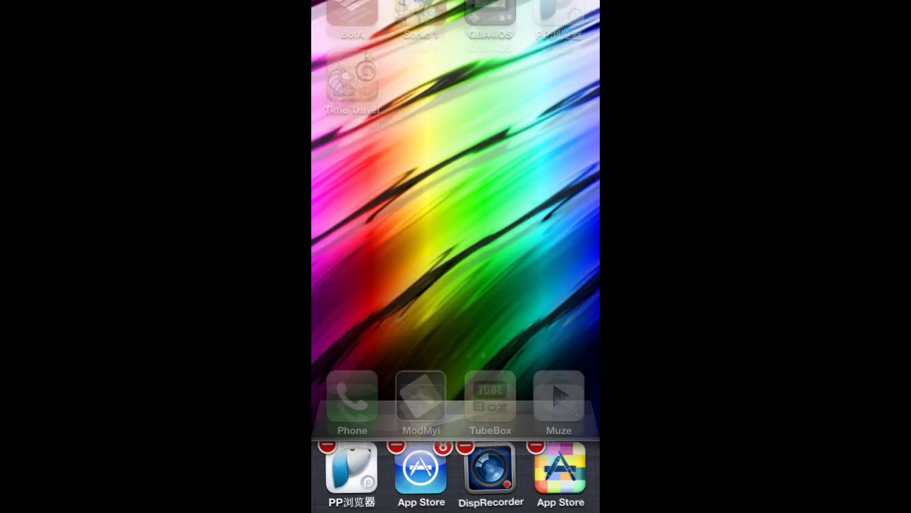
key("super")
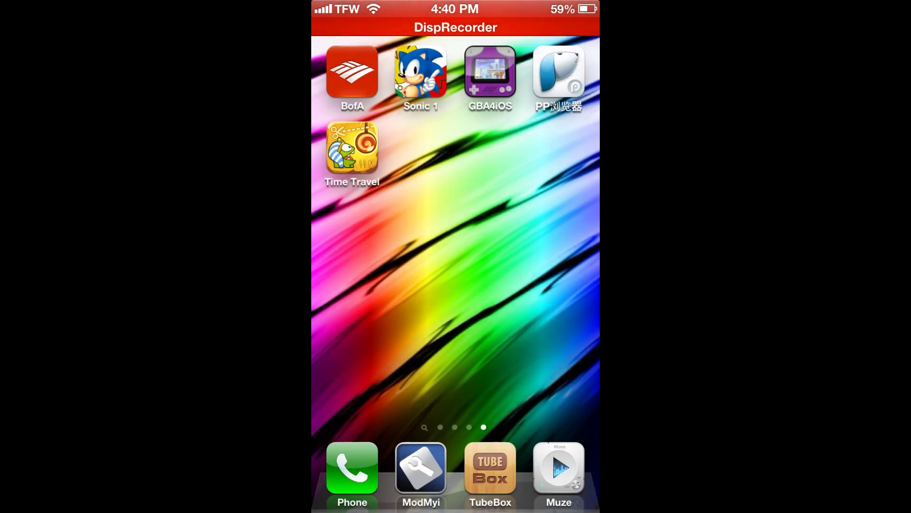
Step: Open Tweetbot from recent apps to view its timeline, then return home
key("super")
key("super")
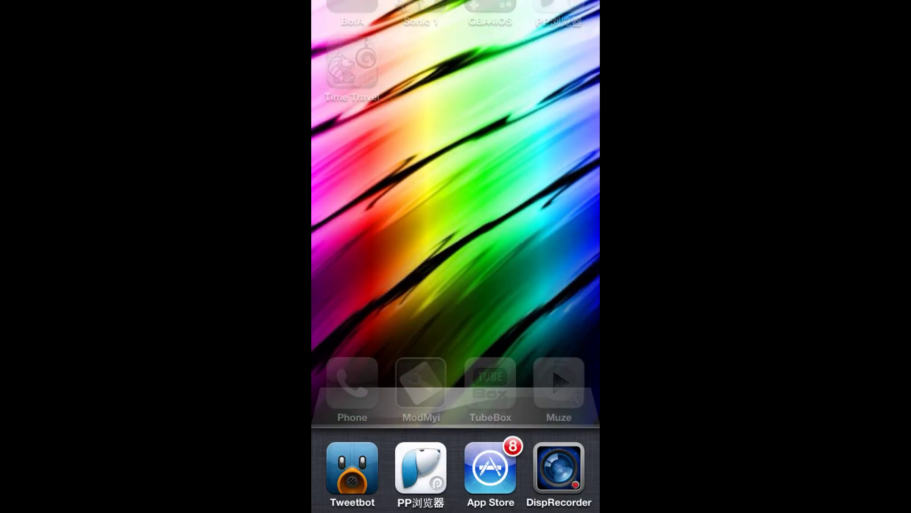
left_click_drag(357, 466, 570, 466)
left_click_drag(356, 466, 555, 466)
left_click(346, 467)
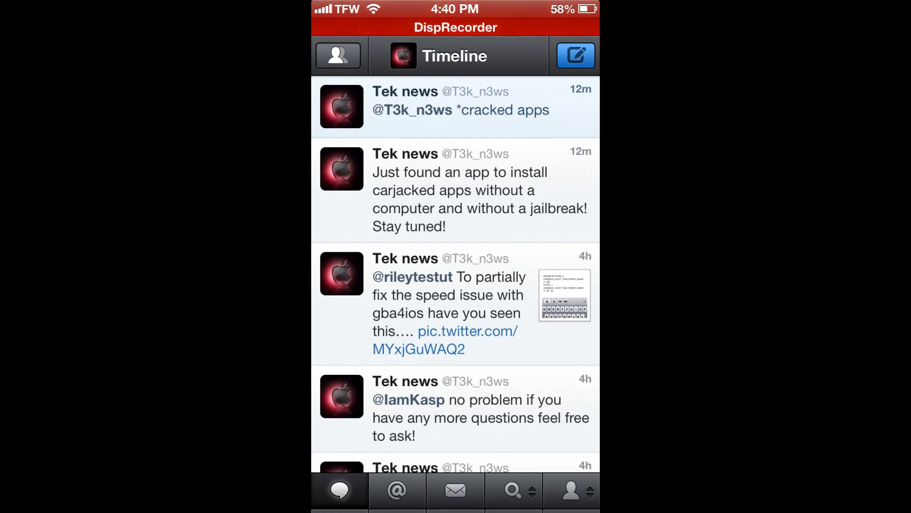
key("super")
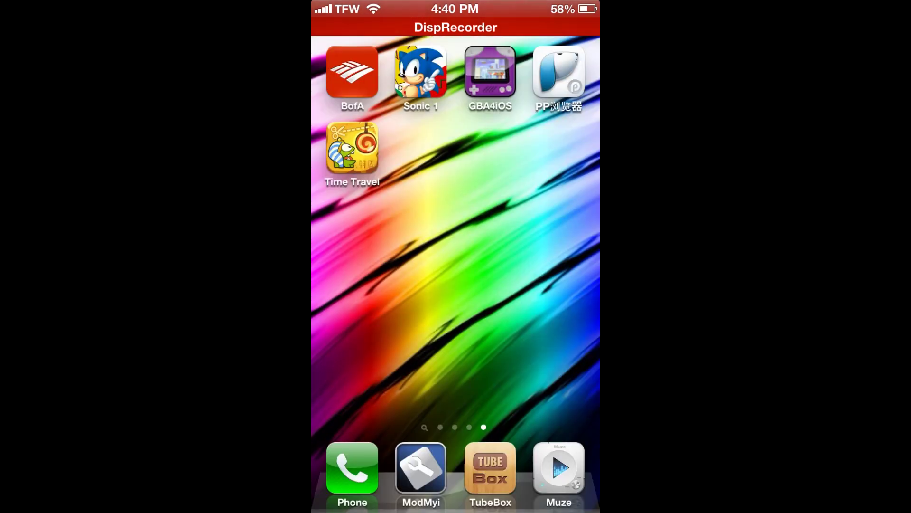